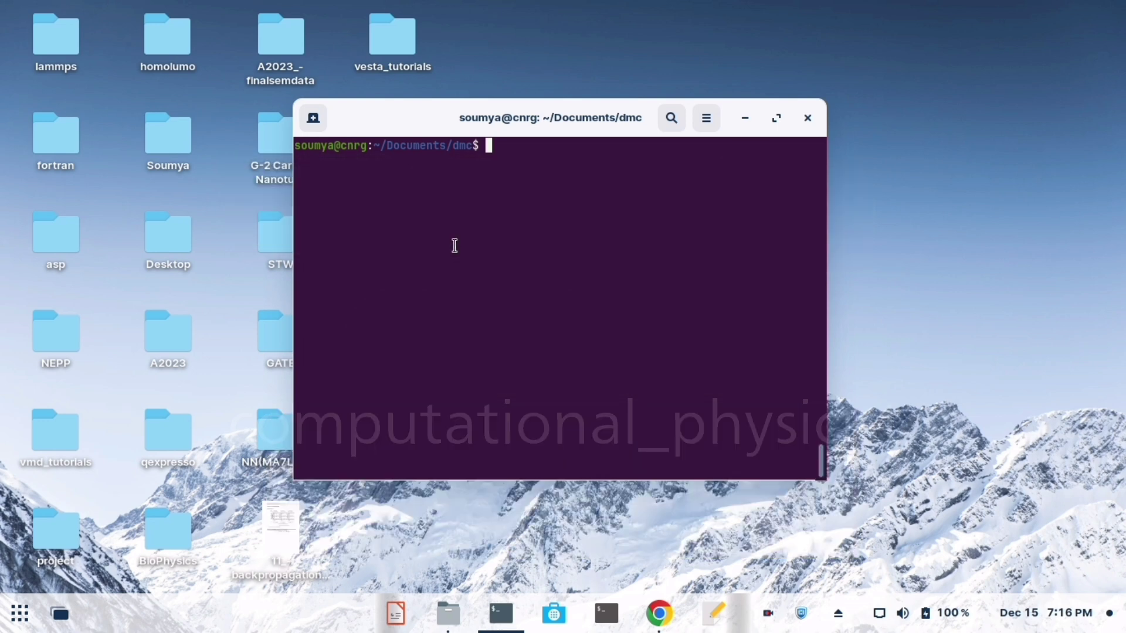
- Open the dmc.gjf molecule file in GaussView by running gview.exe from the dmc folder
{"action": "type", "text": "gview.exe dmc.gjf"}
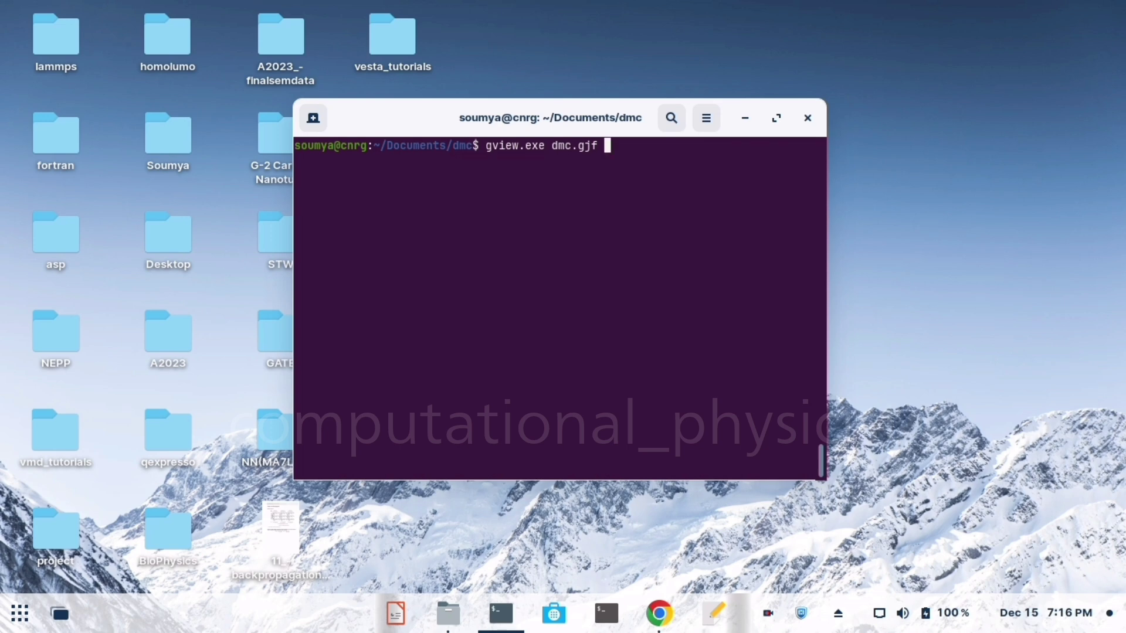
{"action": "key", "text": "Return"}
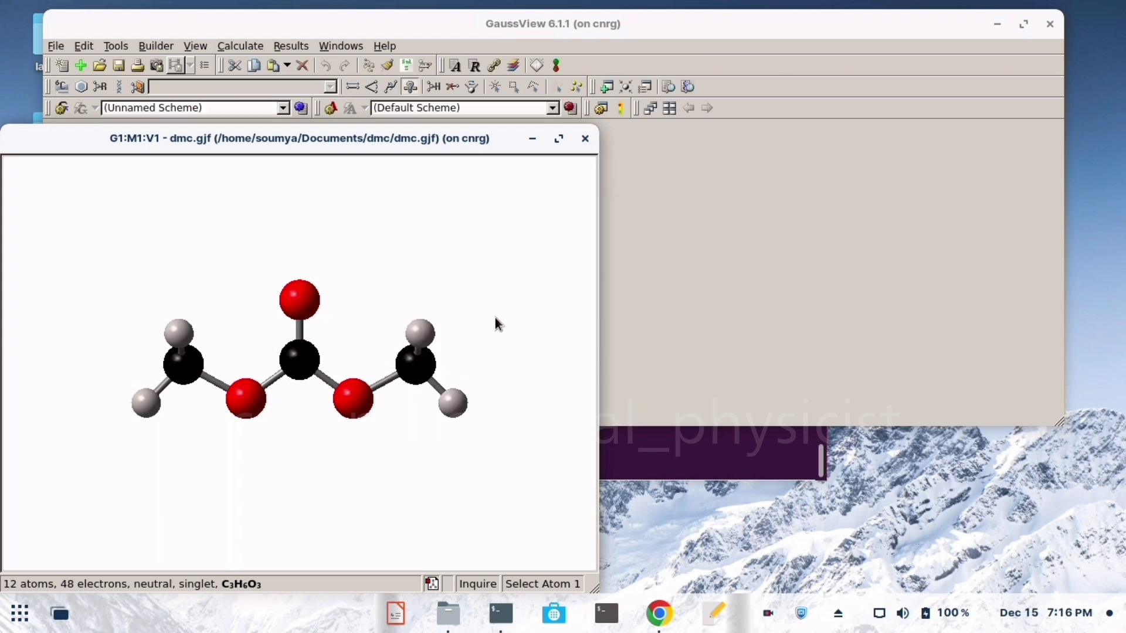
- Inquire the three oxygen atoms of the molecule, starting with the carbonyl oxygen, and clear the atom selection
{"action": "left_click_drag", "start_coordinate": [503, 327], "coordinate": [455, 330]}
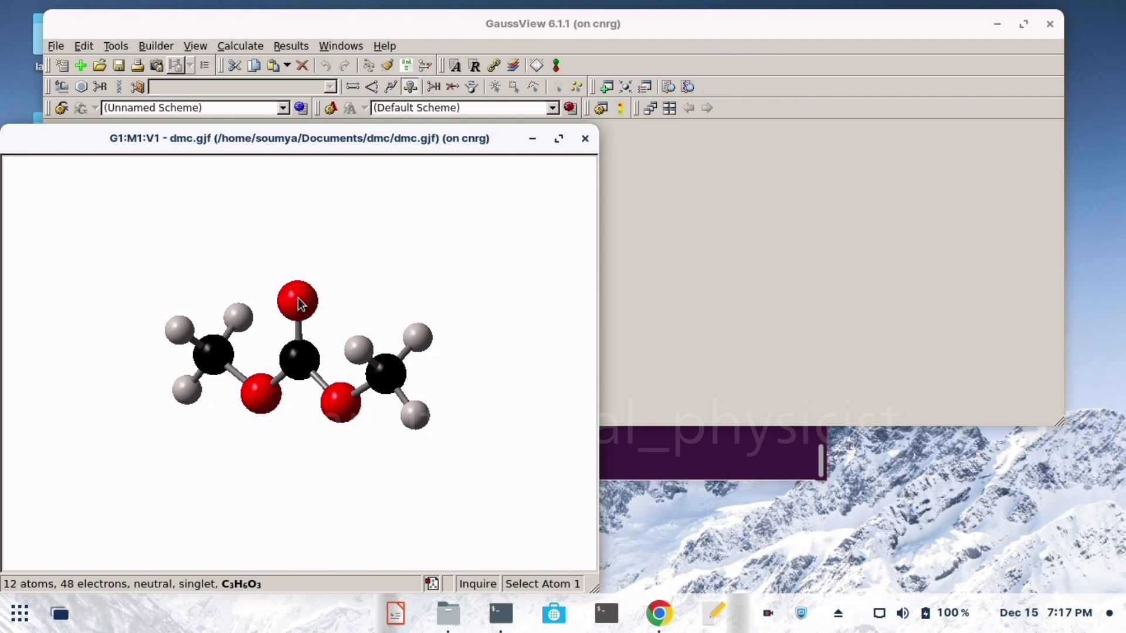
{"action": "left_click_drag", "start_coordinate": [298, 298], "coordinate": [300, 298]}
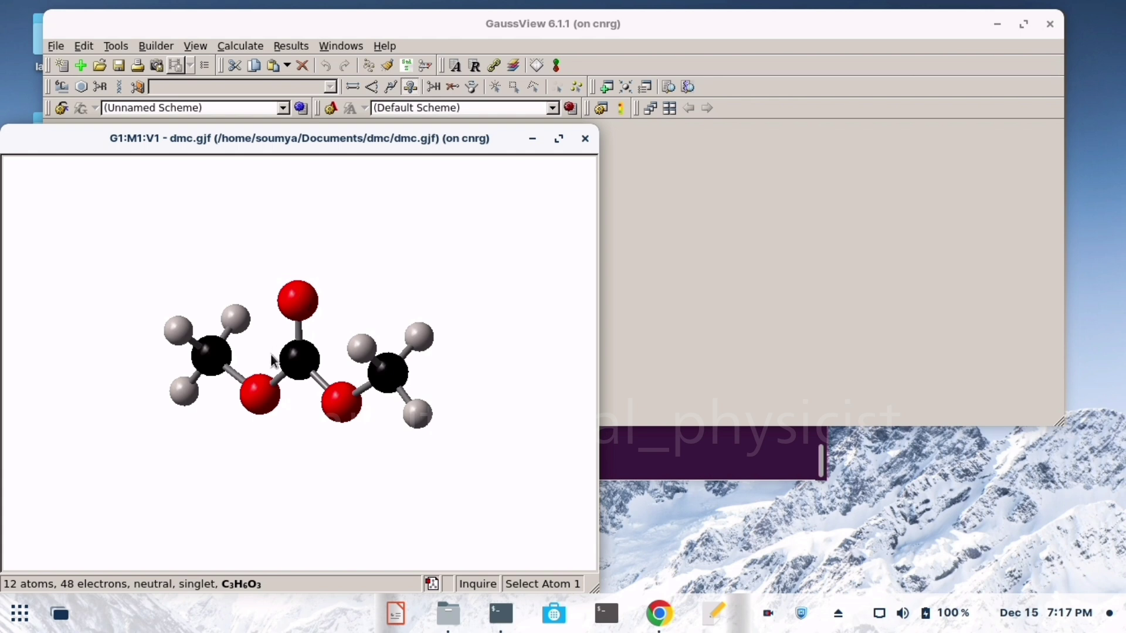
{"action": "left_click_drag", "start_coordinate": [304, 293], "coordinate": [305, 301]}
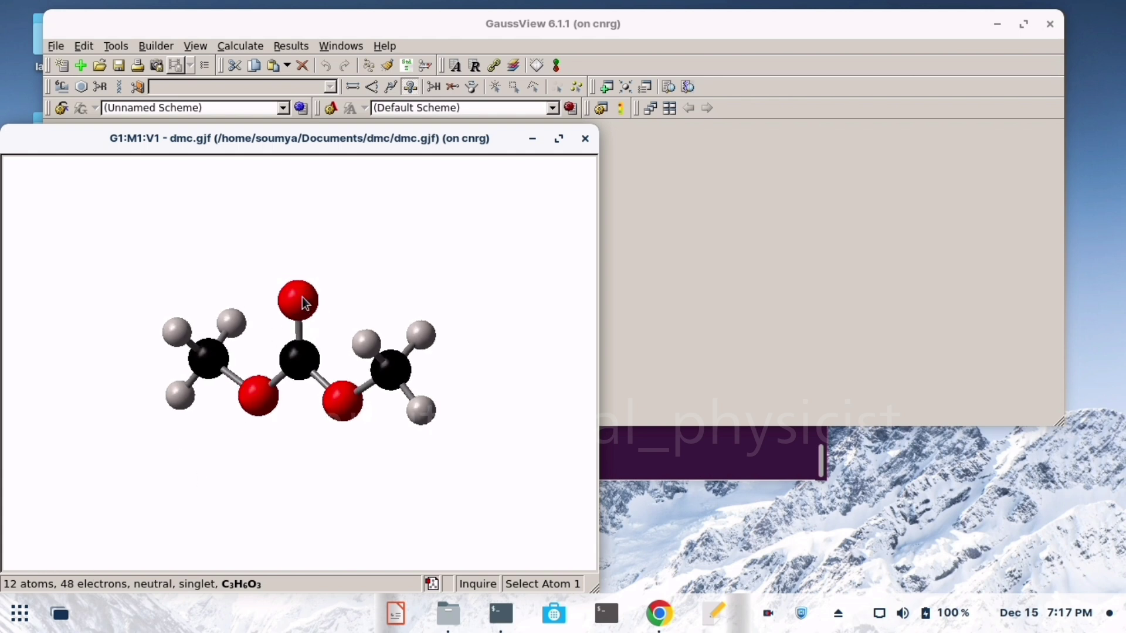
{"action": "left_click", "coordinate": [300, 295]}
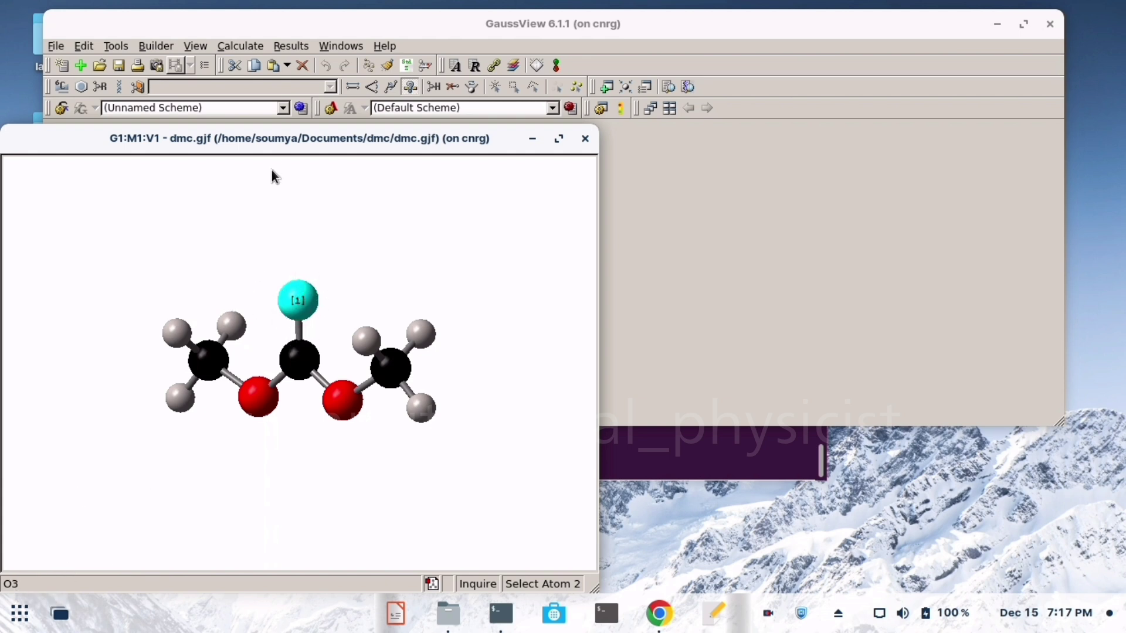
{"action": "left_click_drag", "start_coordinate": [282, 139], "coordinate": [407, 90]}
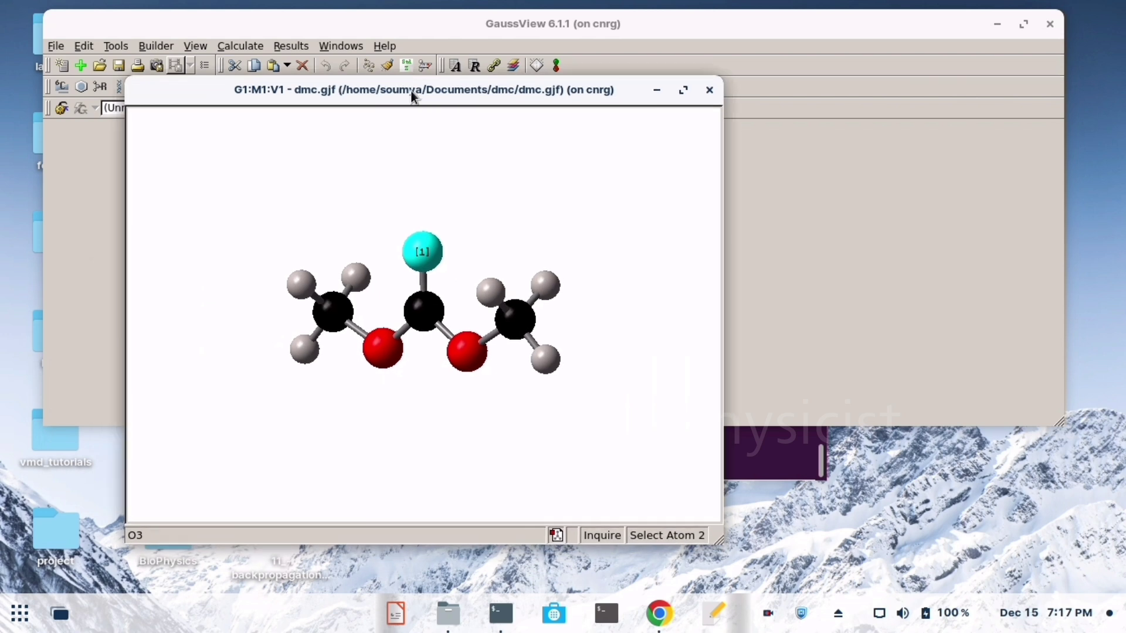
{"action": "left_click", "coordinate": [386, 350]}
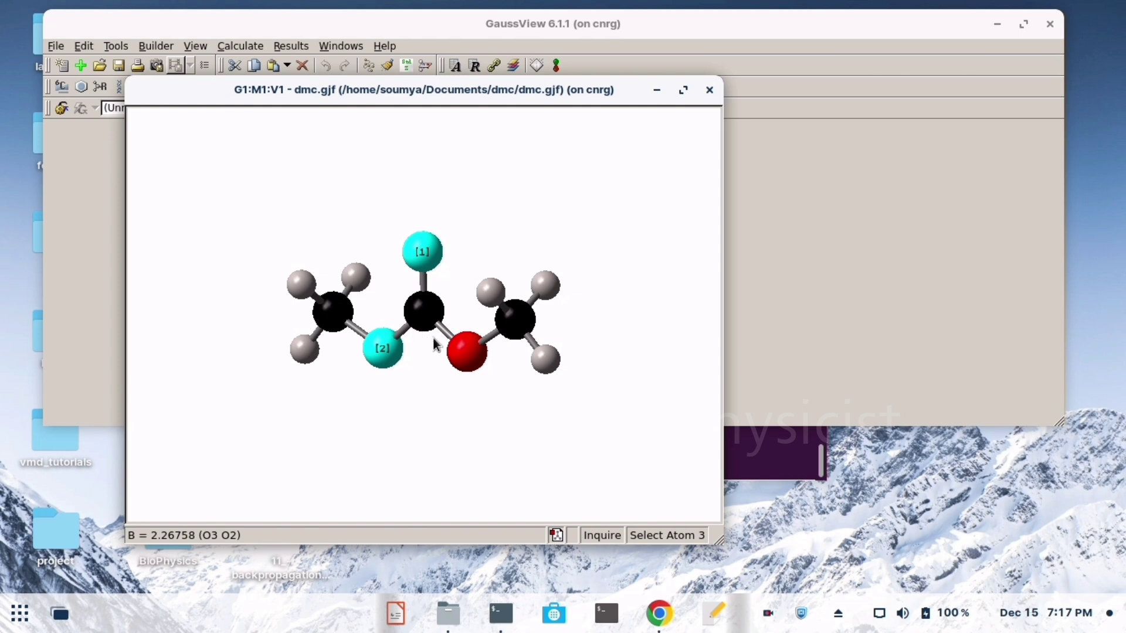
{"action": "left_click", "coordinate": [472, 358]}
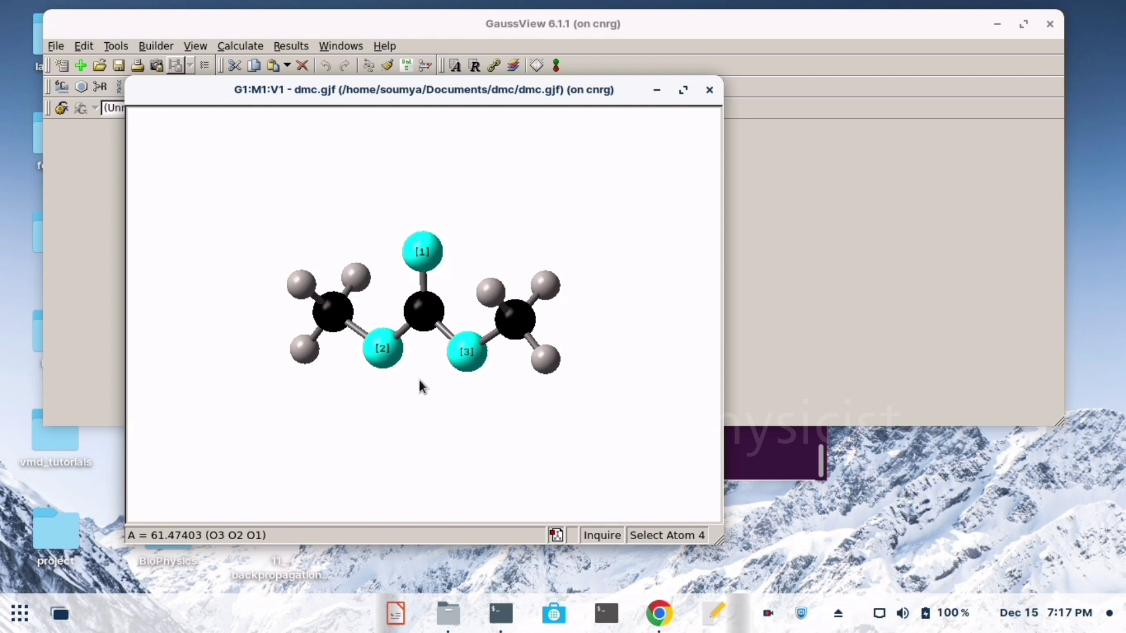
{"action": "left_click", "coordinate": [443, 396]}
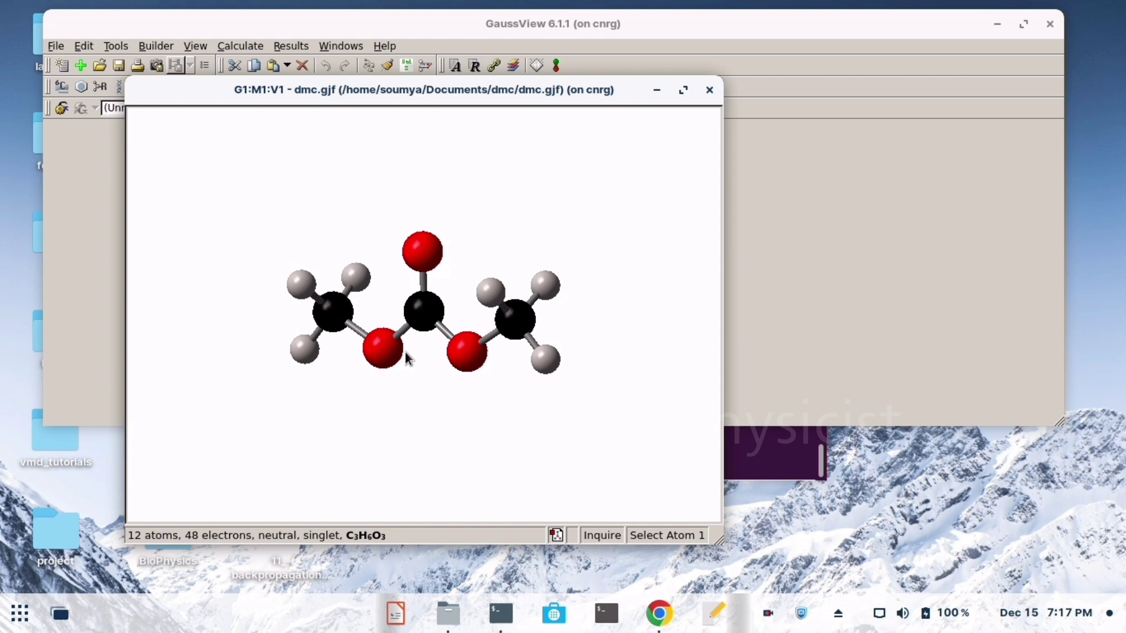
- Inquire the left methyl group's three hydrogens, its carbon and the adjacent oxygen, and clear the atom selection
{"action": "left_click", "coordinate": [299, 284]}
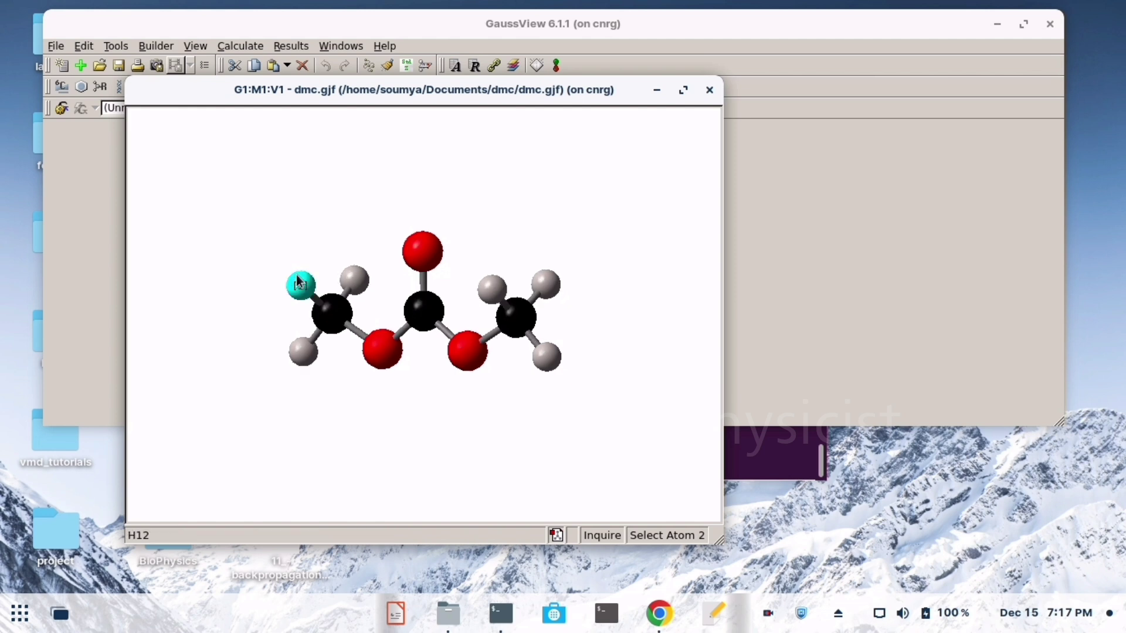
{"action": "left_click", "coordinate": [297, 350]}
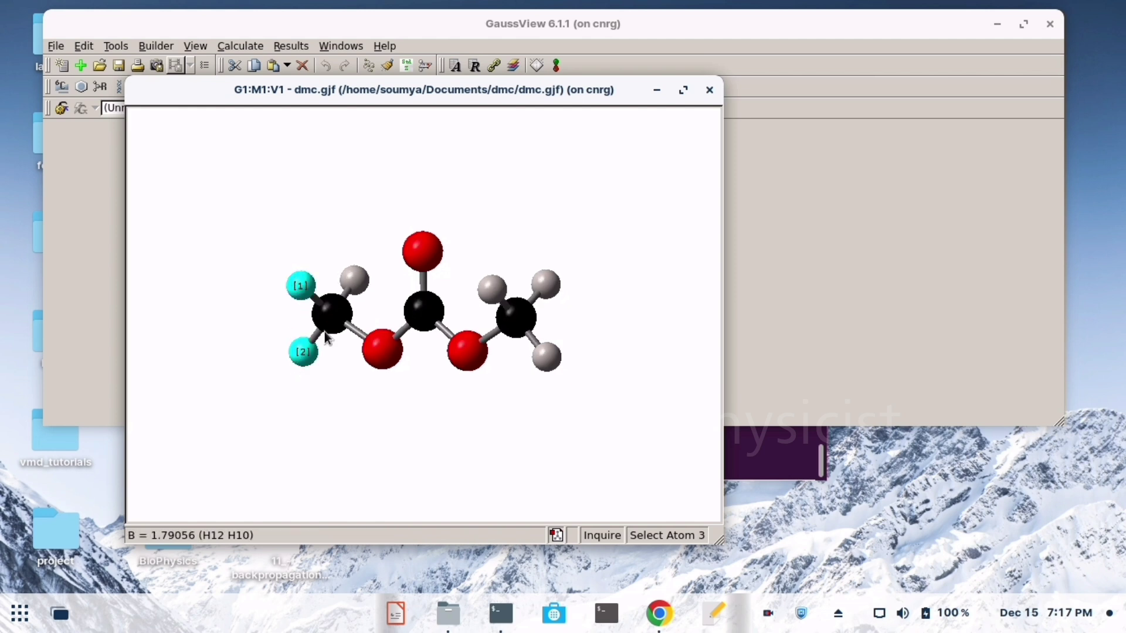
{"action": "left_click", "coordinate": [359, 272]}
{"action": "left_click", "coordinate": [337, 310]}
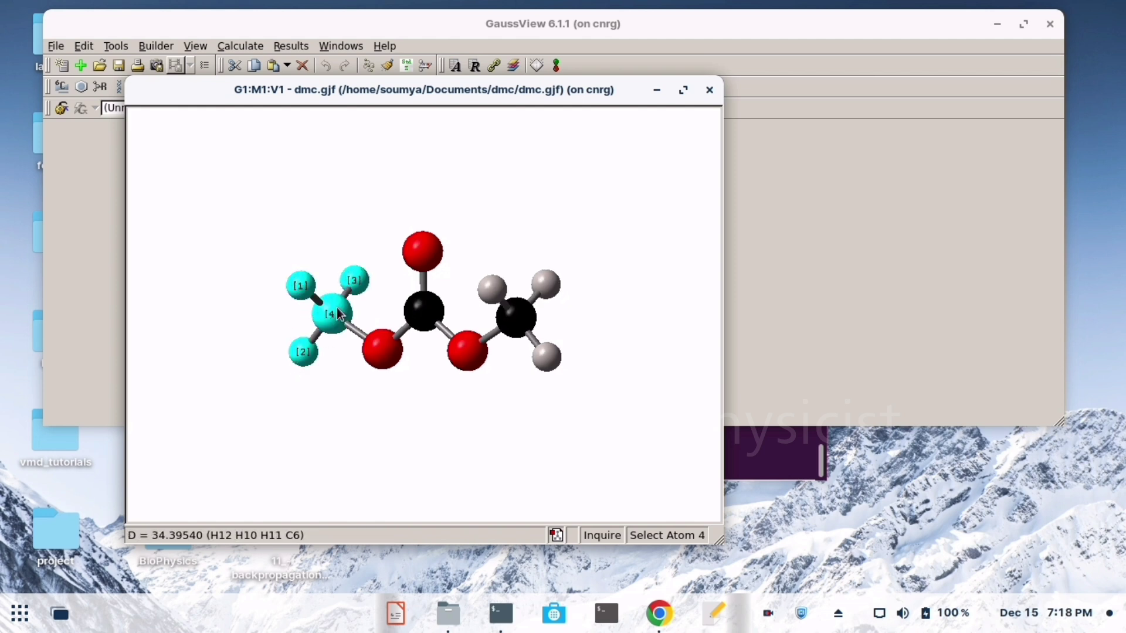
{"action": "left_click", "coordinate": [384, 350]}
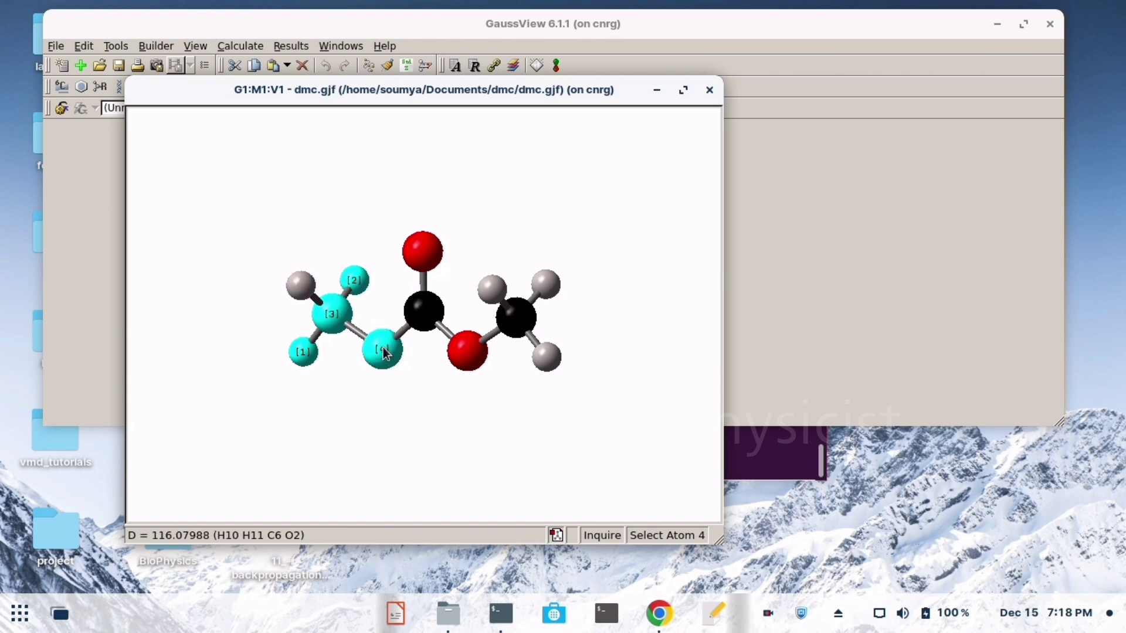
{"action": "left_click", "coordinate": [421, 402]}
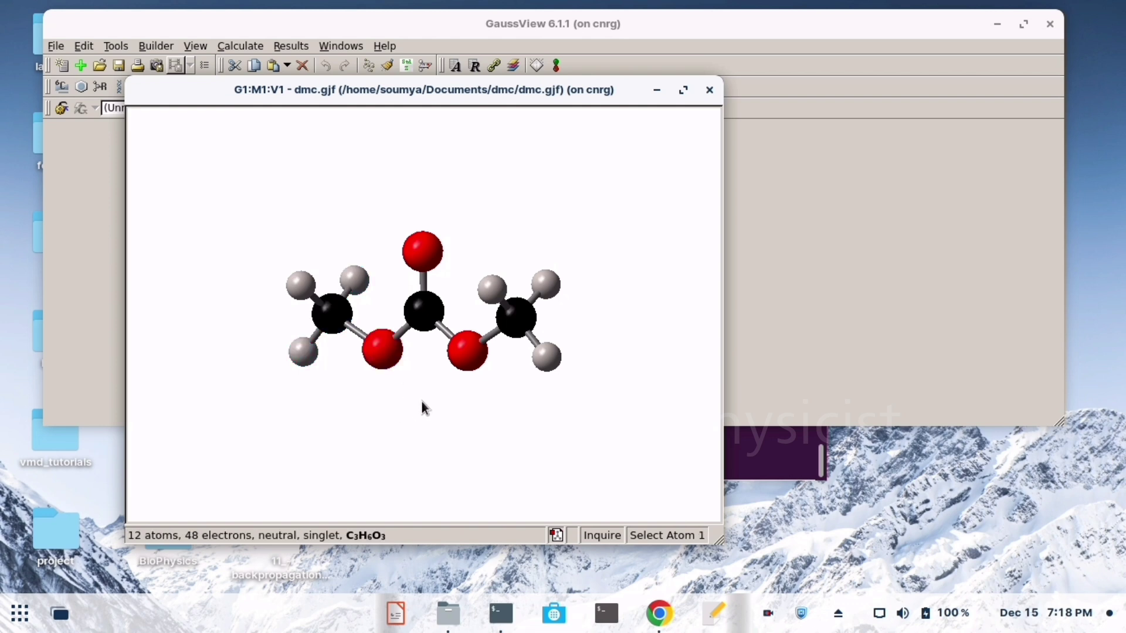
- Identify the upper outer hydrogen of the right methyl group and open the Atom List Editor
{"action": "left_click", "coordinate": [548, 286]}
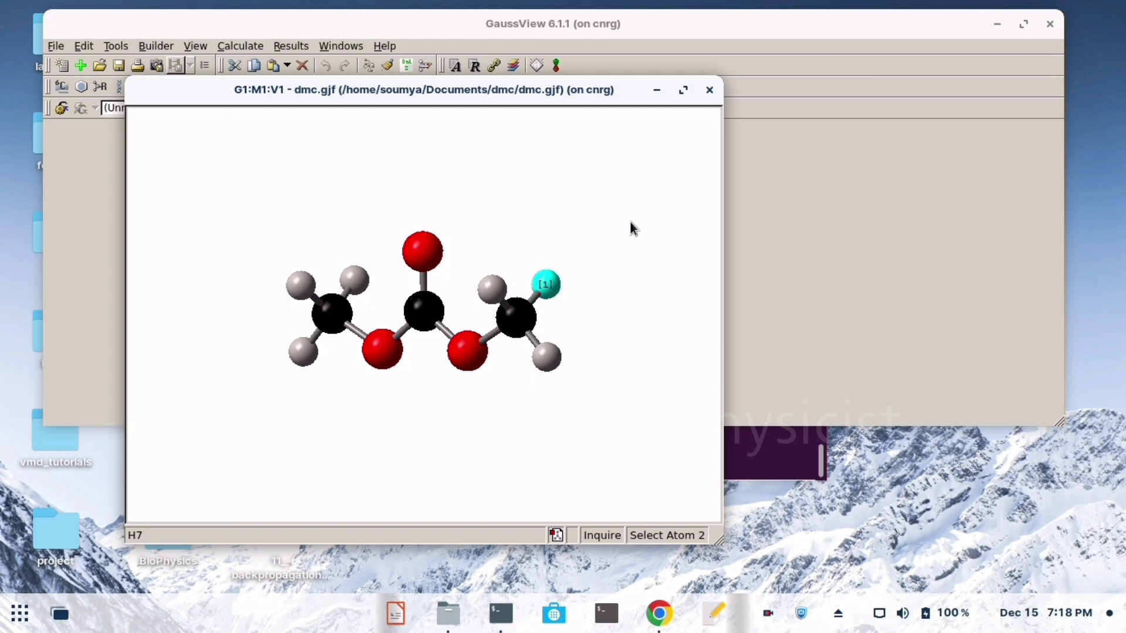
{"action": "right_click", "coordinate": [594, 219]}
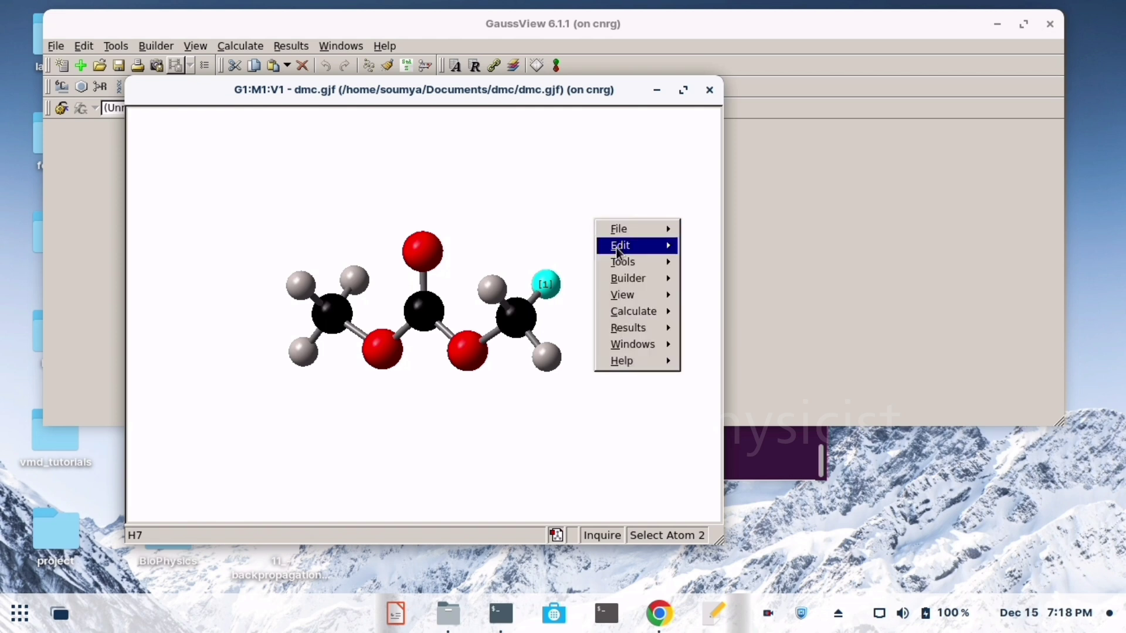
{"action": "mouse_move", "coordinate": [628, 266]}
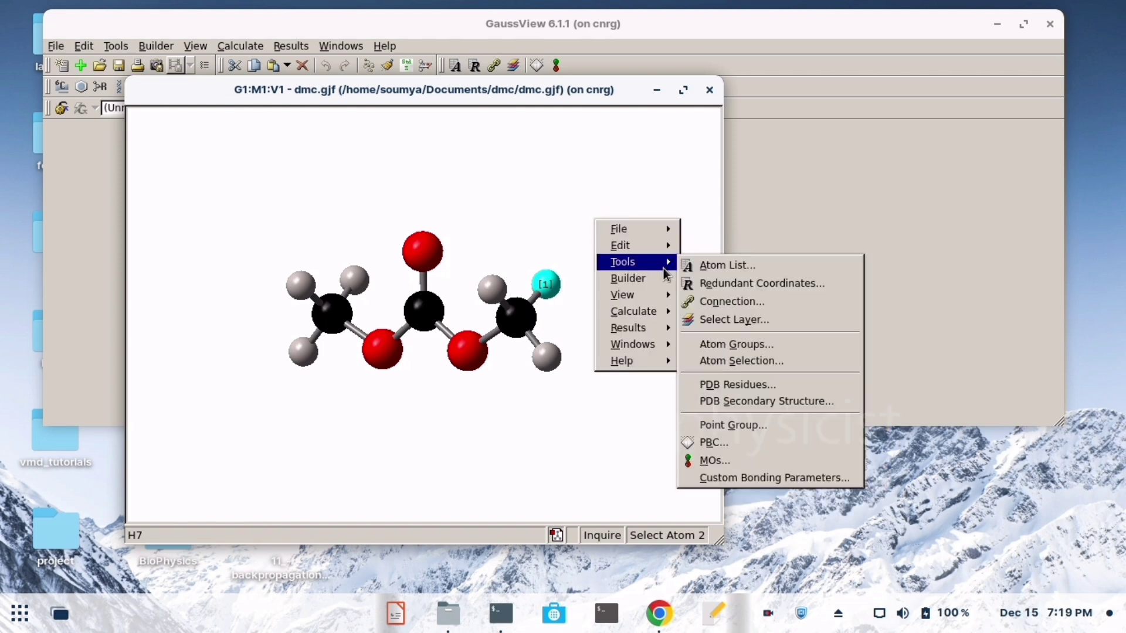
{"action": "left_click", "coordinate": [730, 270]}
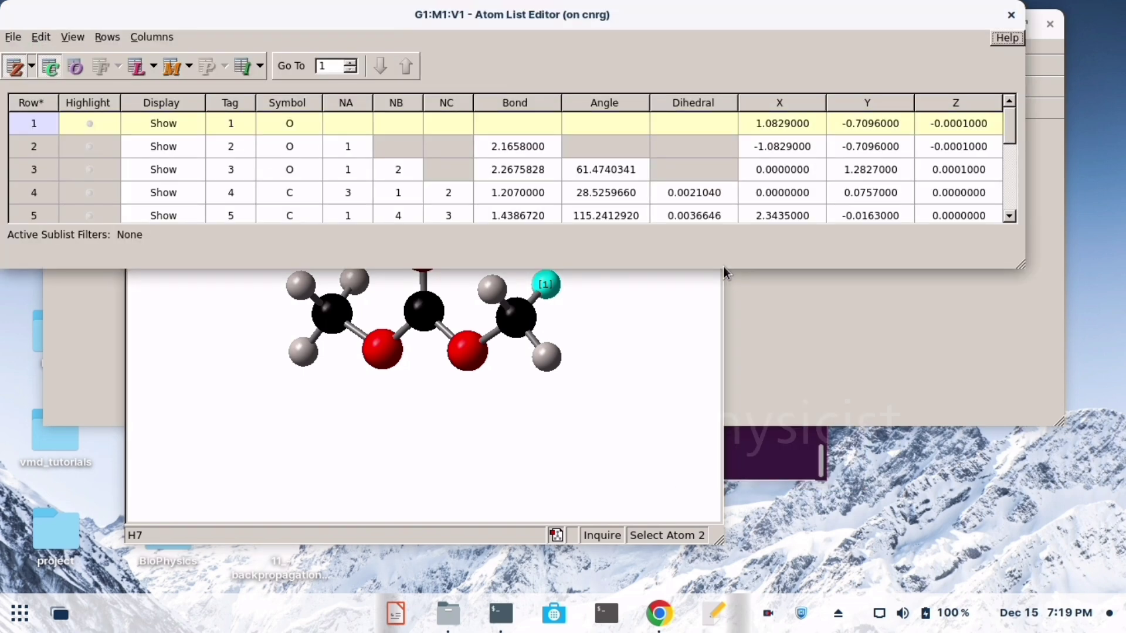
{"action": "left_click_drag", "start_coordinate": [477, 12], "coordinate": [505, 22]}
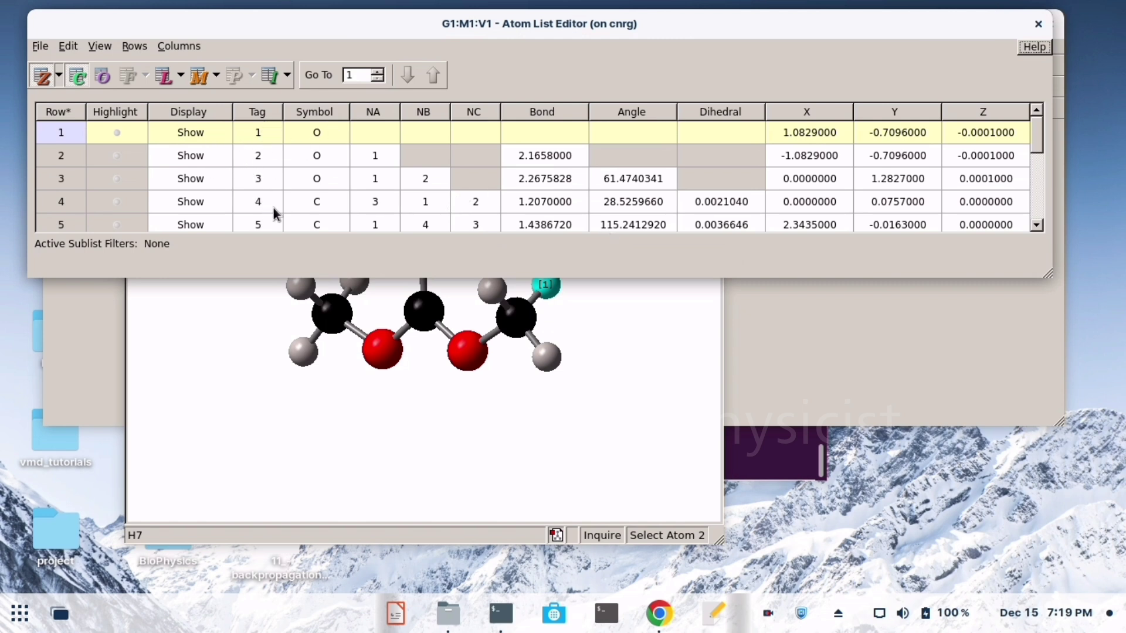
- Change the element symbol of atom 7 to C in the atom list and clear the atom selection in the model
{"action": "scroll", "coordinate": [330, 181], "scroll_direction": "down", "scroll_amount": 2}
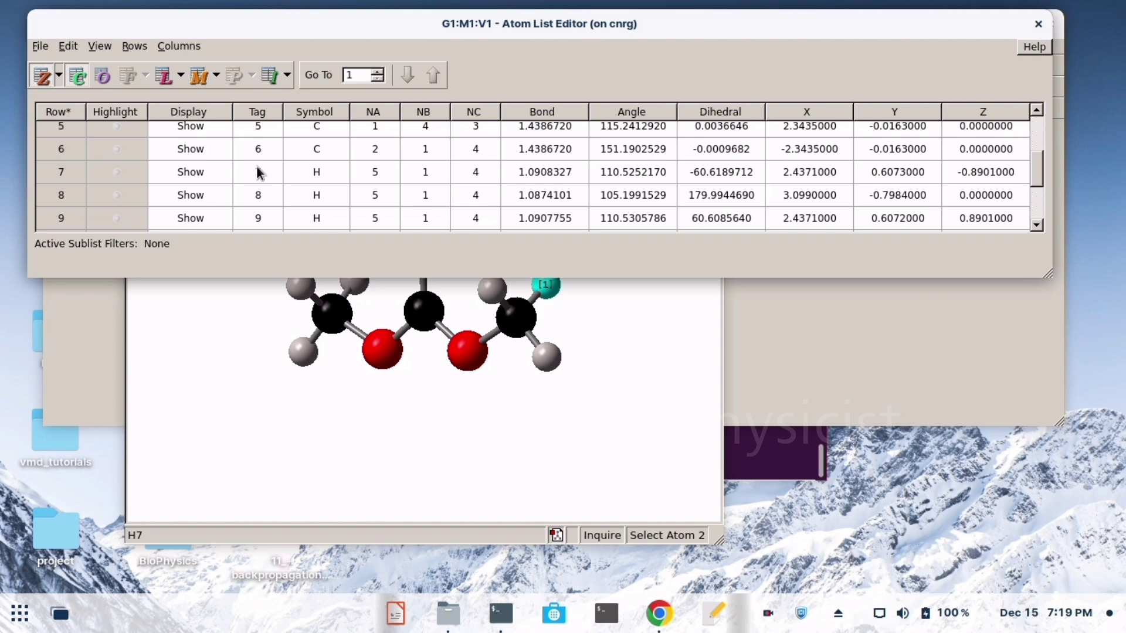
{"action": "left_click", "coordinate": [321, 172]}
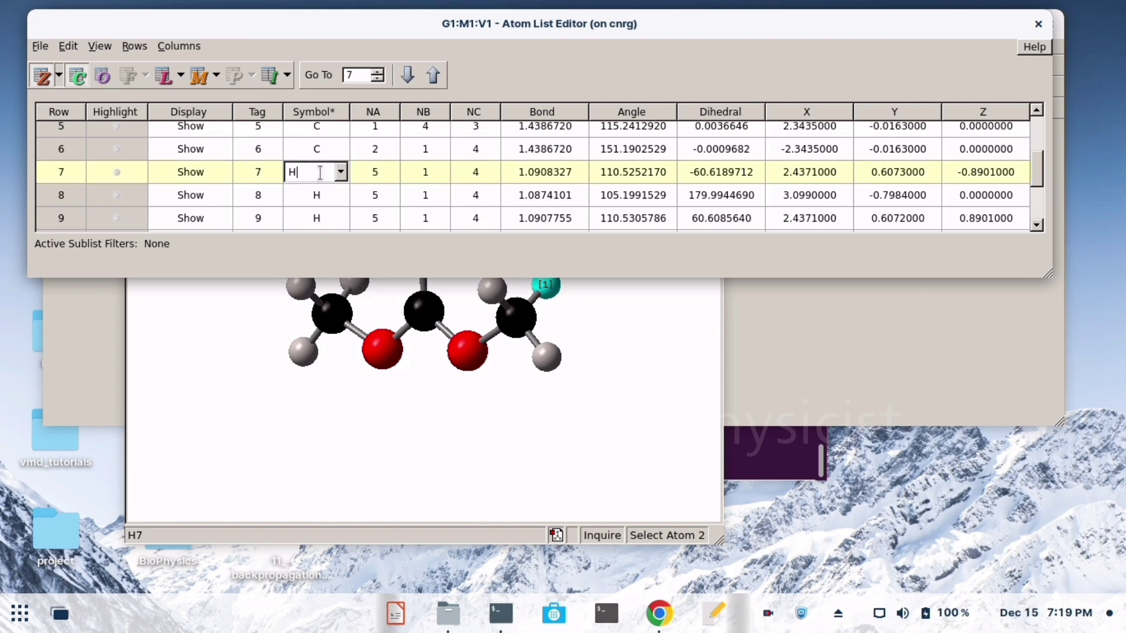
{"action": "key", "text": "BackSpace"}
{"action": "type", "text": "C"}
{"action": "left_click", "coordinate": [340, 172]}
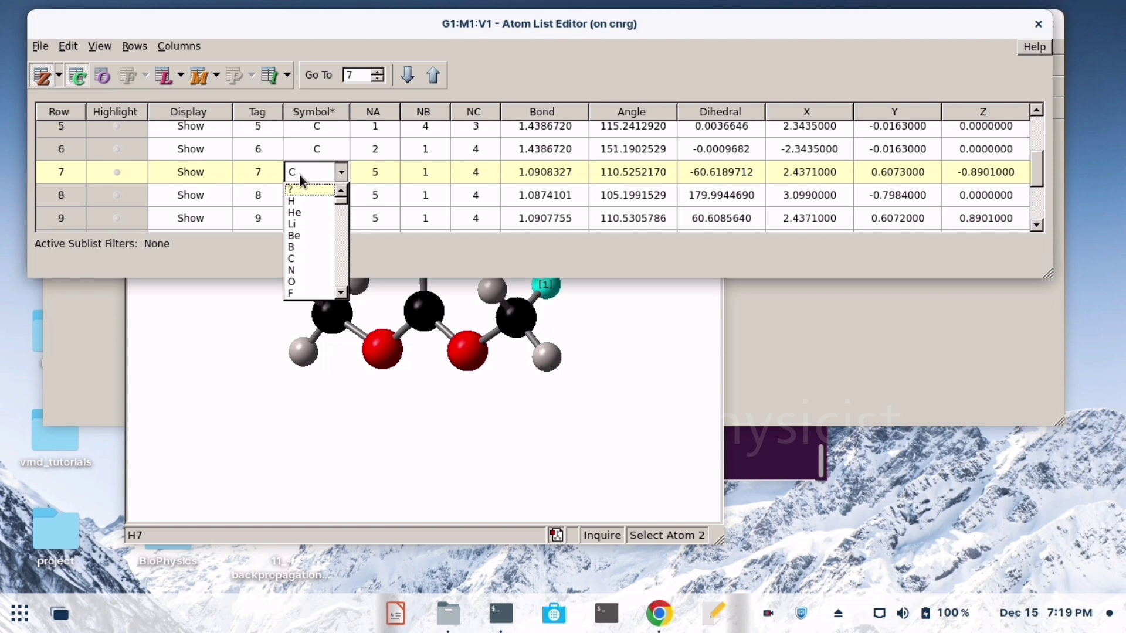
{"action": "left_click", "coordinate": [309, 259]}
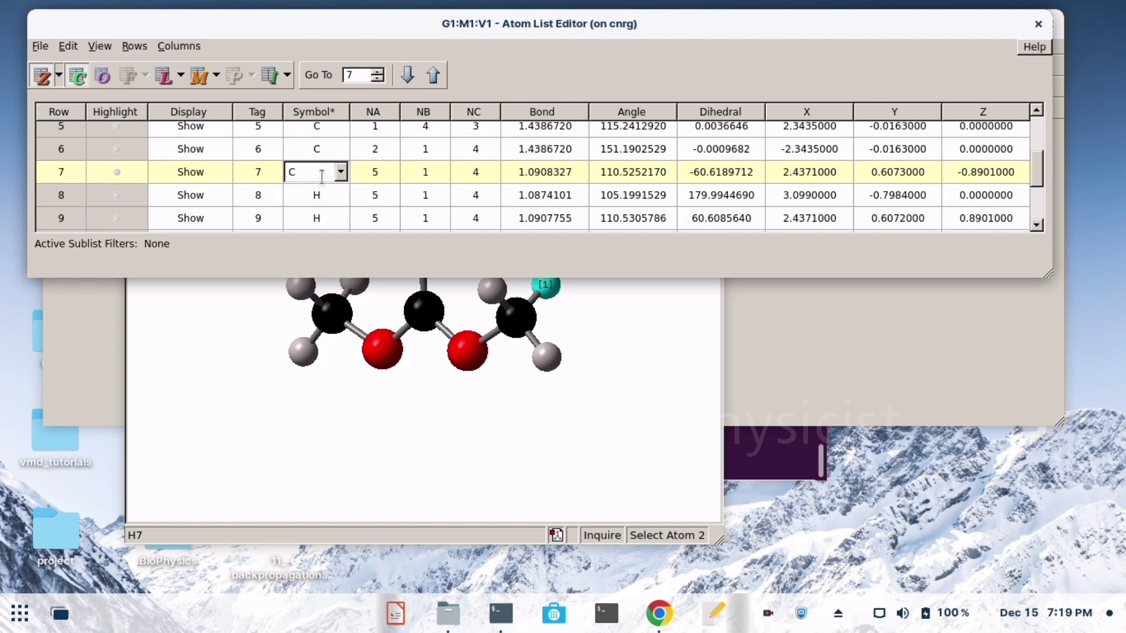
{"action": "key", "text": "Return"}
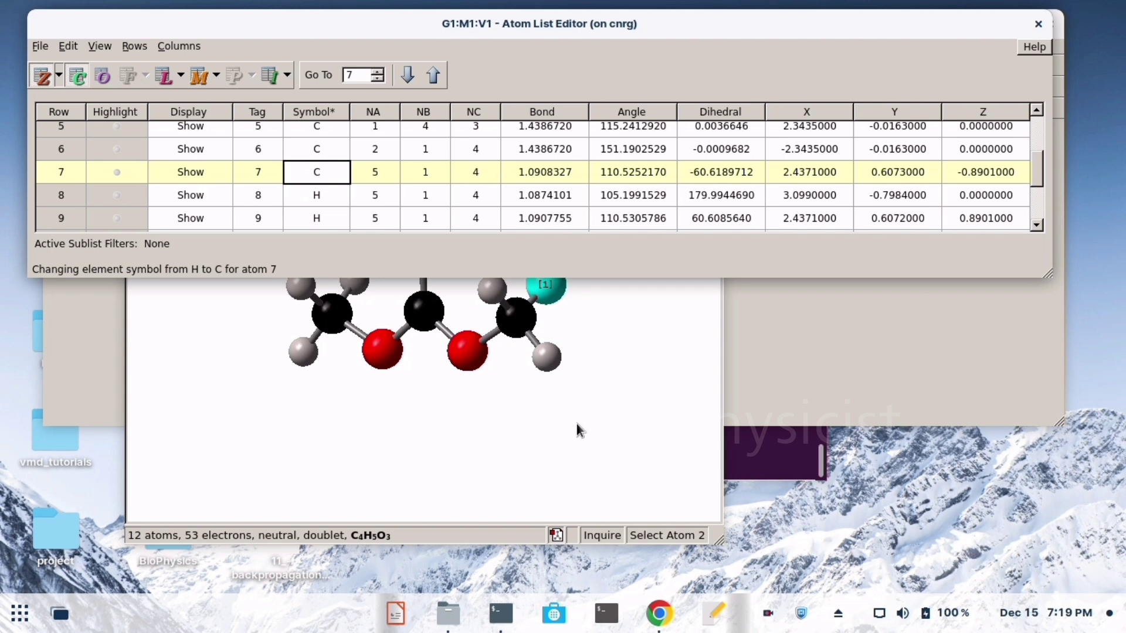
{"action": "left_click_drag", "start_coordinate": [577, 418], "coordinate": [596, 336]}
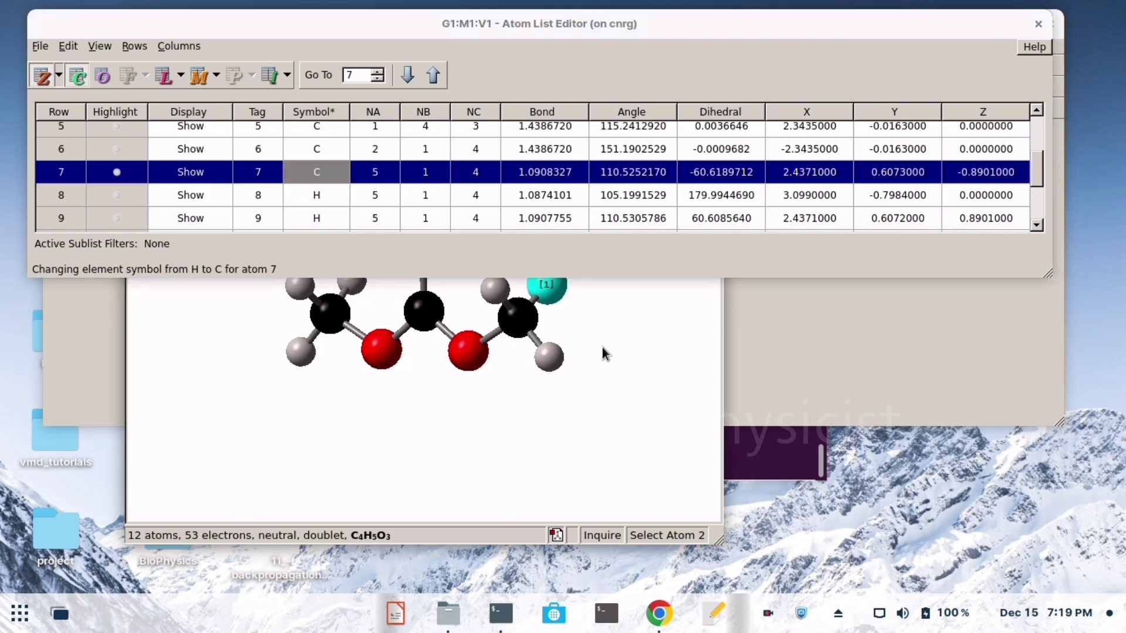
{"action": "left_click", "coordinate": [601, 346]}
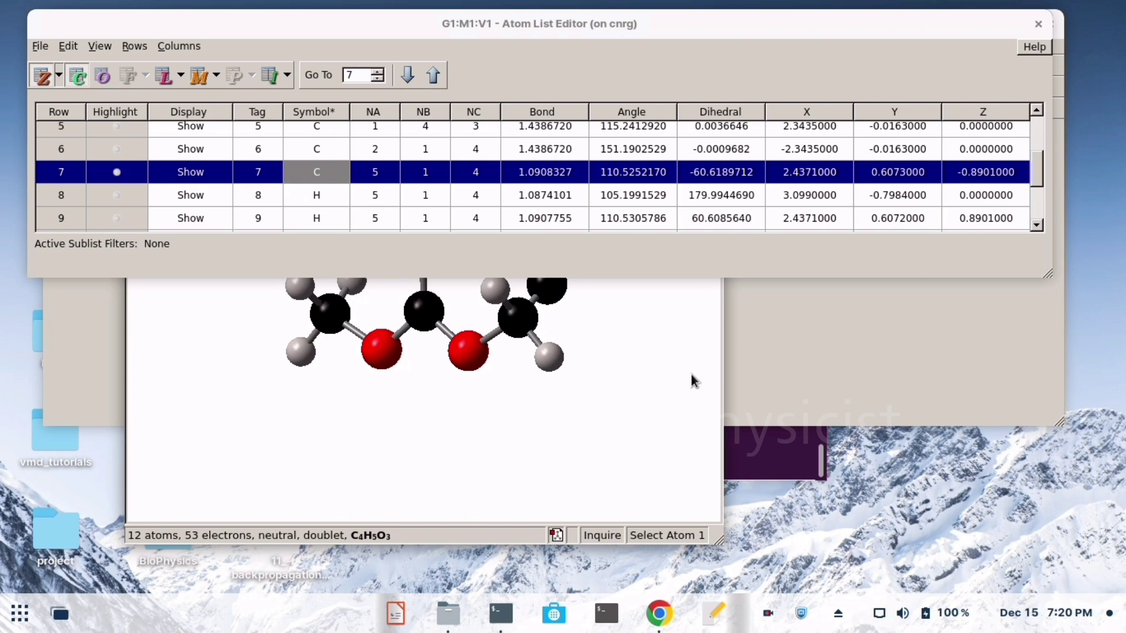
- Close the Atom List Editor and examine the modified molecule around the substituted carbon from several angles
{"action": "left_click_drag", "start_coordinate": [713, 353], "coordinate": [675, 354]}
{"action": "left_click_drag", "start_coordinate": [579, 23], "coordinate": [615, 3]}
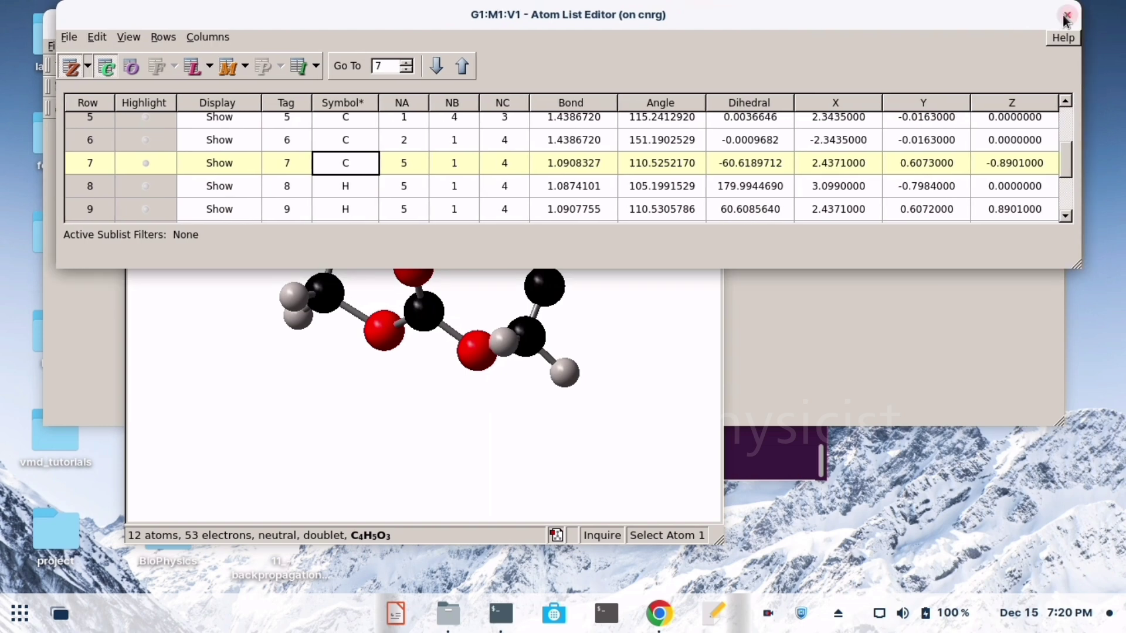
{"action": "left_click", "coordinate": [1065, 18]}
{"action": "left_click_drag", "start_coordinate": [542, 99], "coordinate": [555, 133]}
{"action": "left_click_drag", "start_coordinate": [459, 481], "coordinate": [587, 343]}
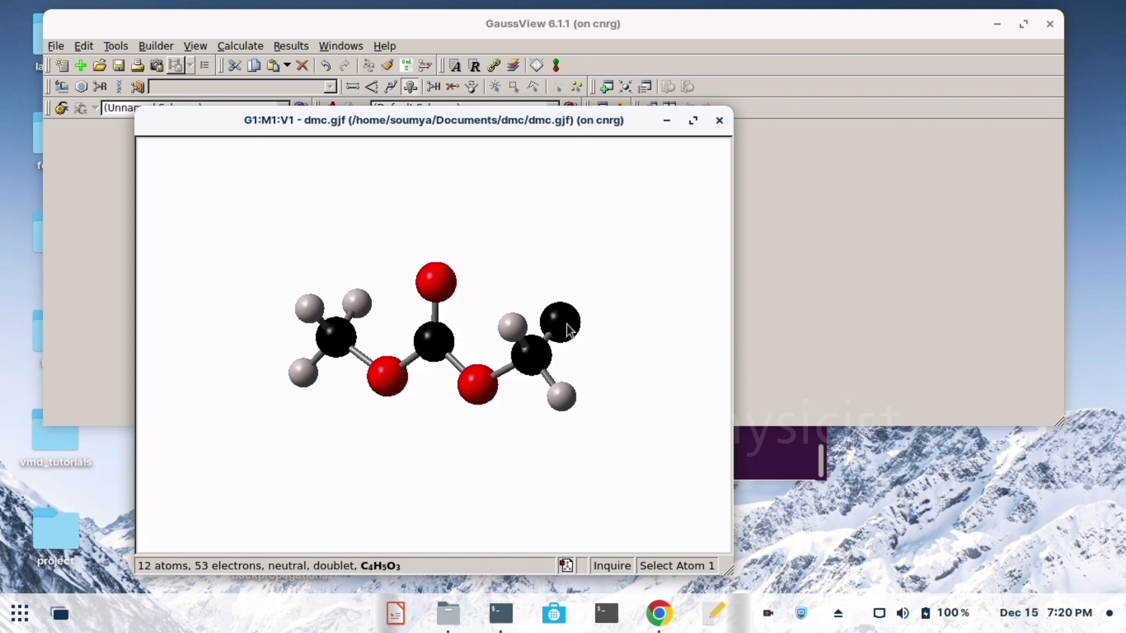
{"action": "left_click_drag", "start_coordinate": [608, 350], "coordinate": [605, 368]}
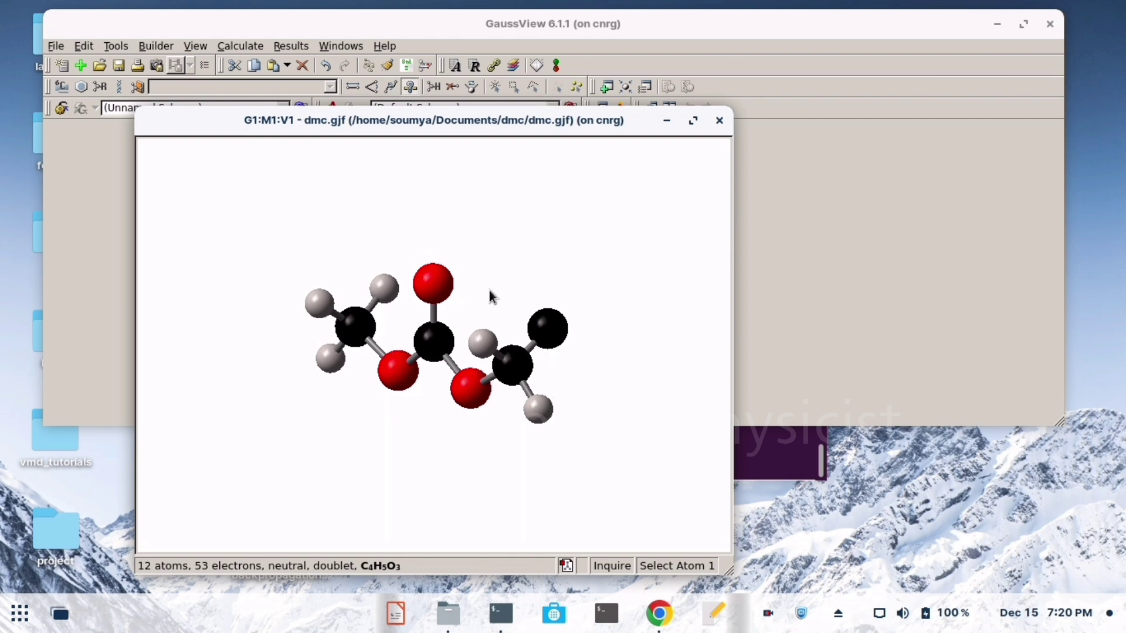
{"action": "left_click_drag", "start_coordinate": [584, 421], "coordinate": [608, 410]}
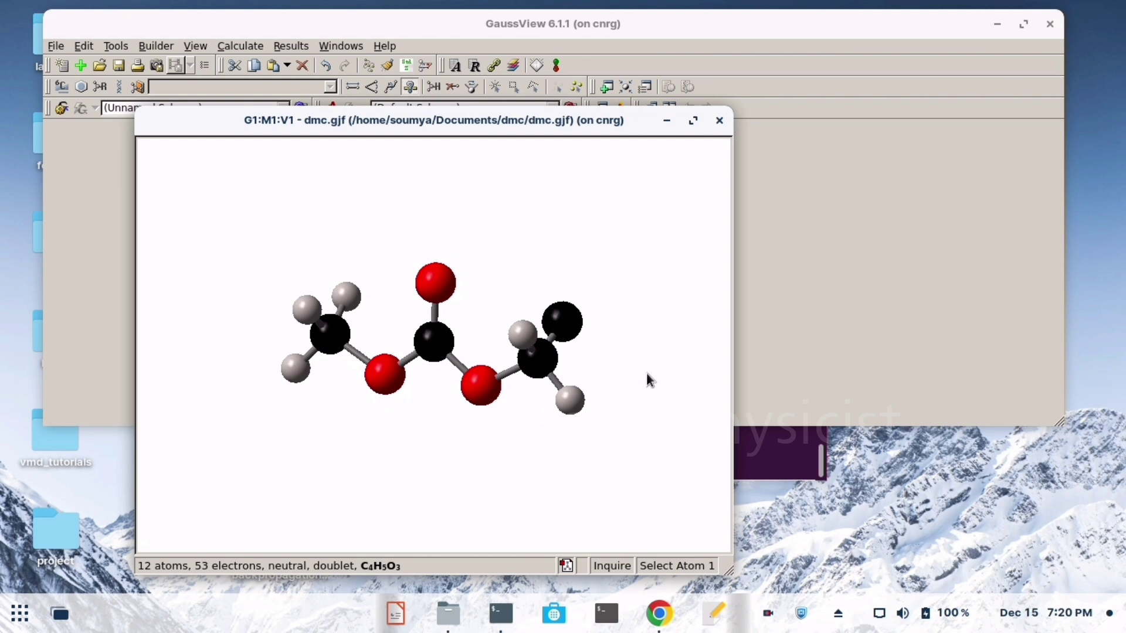
{"action": "left_click_drag", "start_coordinate": [638, 357], "coordinate": [632, 346]}
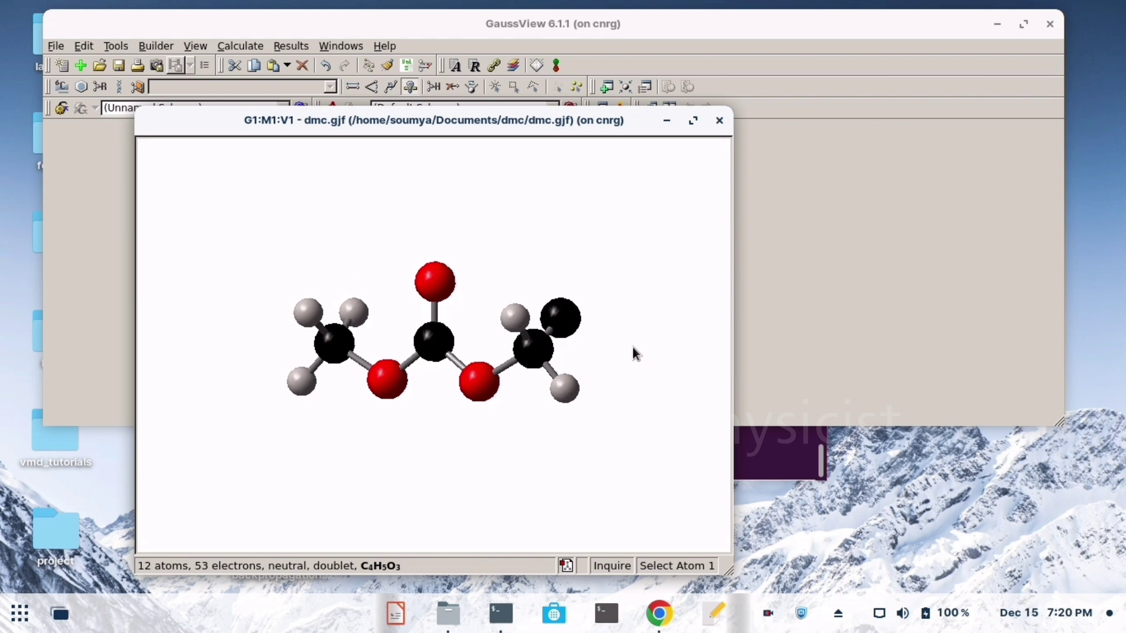
- Reopen the Atom List Editor for the modified dimethyl carbonate molecule
{"action": "right_click", "coordinate": [651, 243]}
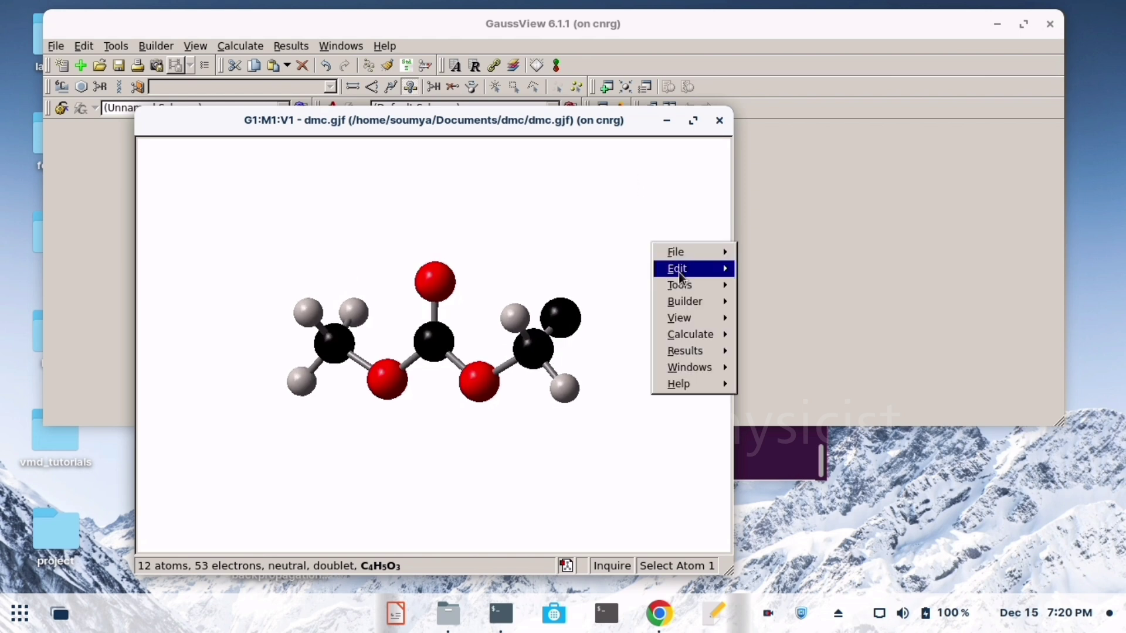
{"action": "mouse_move", "coordinate": [690, 287]}
{"action": "left_click", "coordinate": [780, 290]}
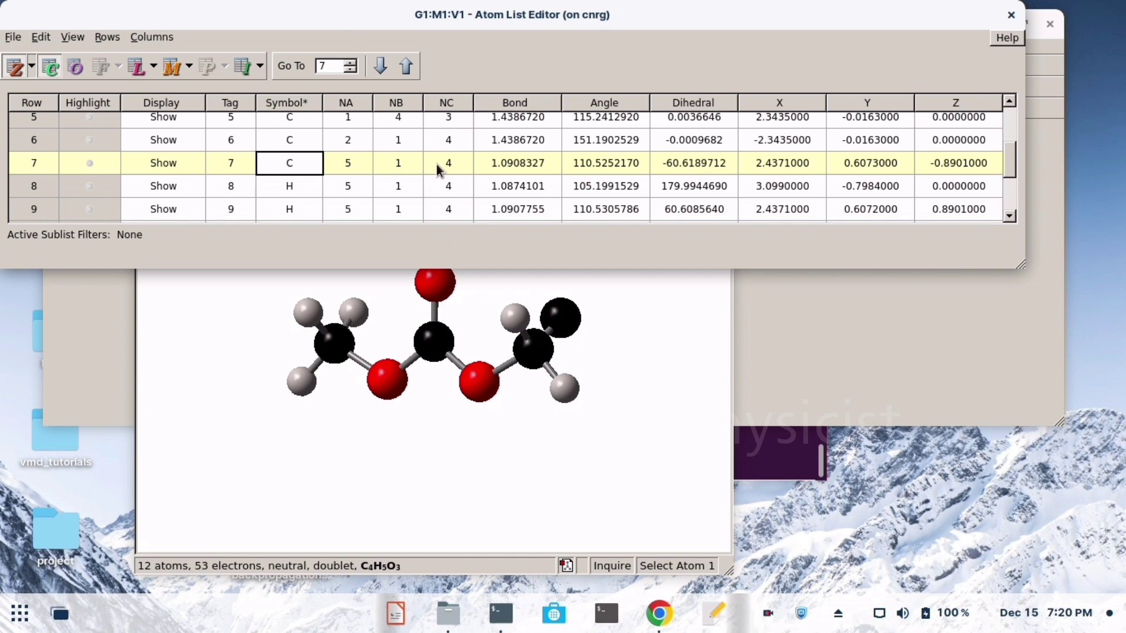
- Set the element symbol of the blank new-atom row 13, last in the atom list, to H
{"action": "scroll", "coordinate": [441, 171], "scroll_direction": "down", "scroll_amount": 2}
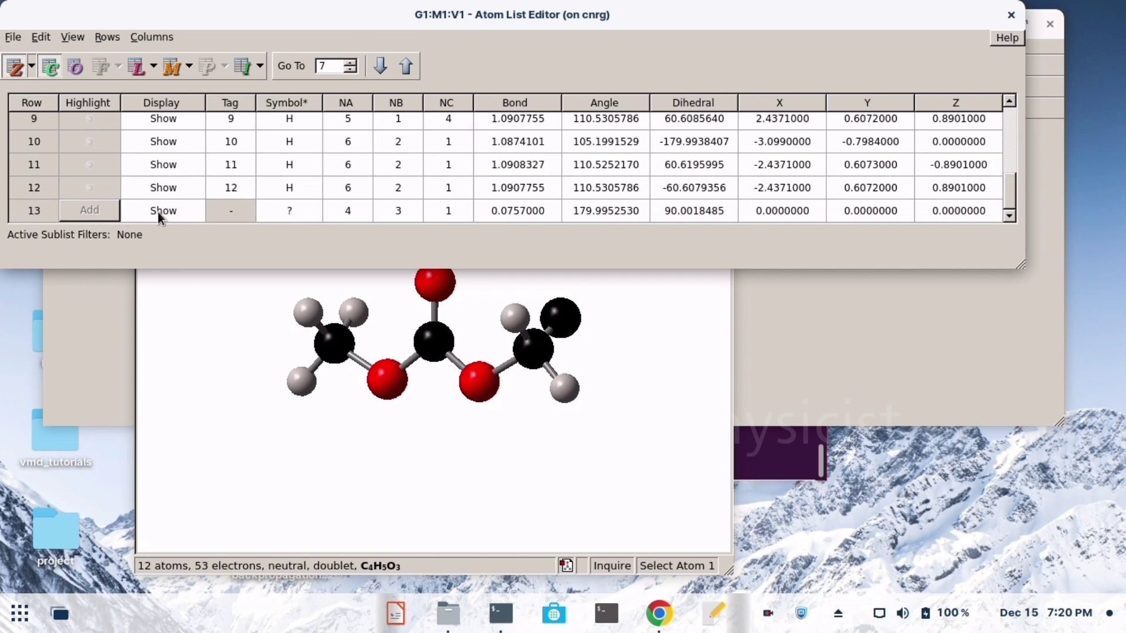
{"action": "left_click", "coordinate": [227, 210]}
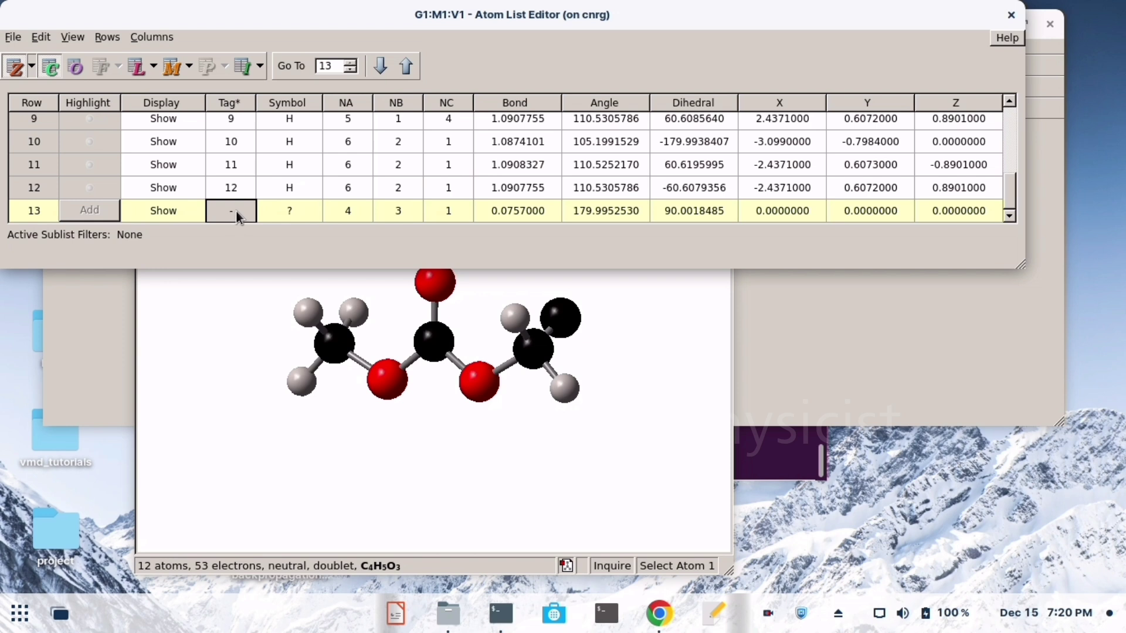
{"action": "left_click", "coordinate": [291, 210]}
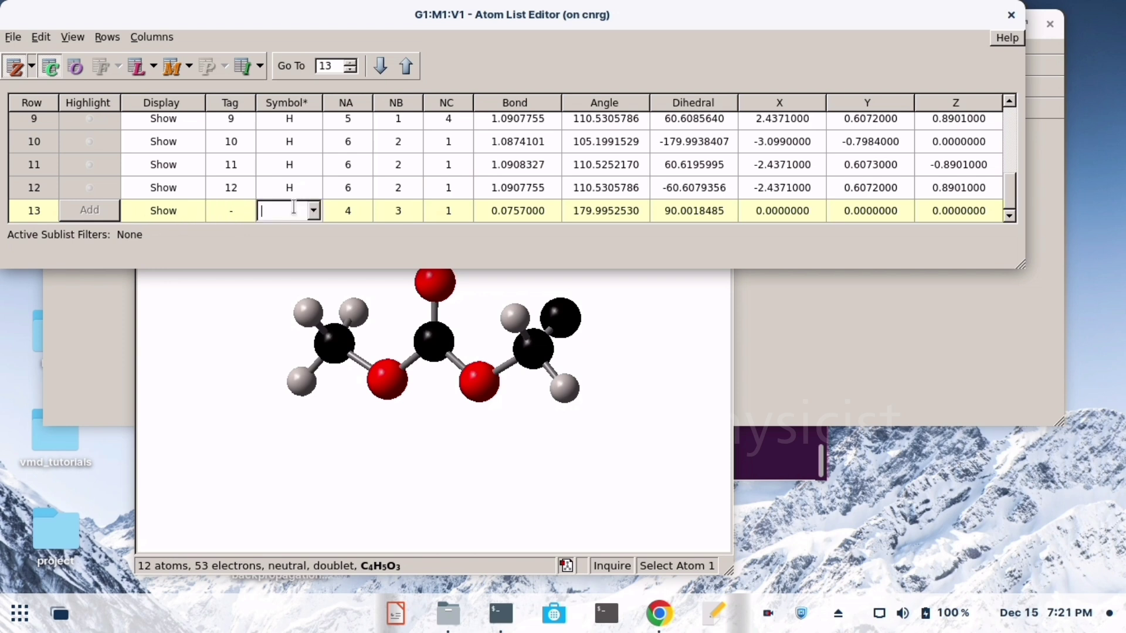
{"action": "left_click", "coordinate": [315, 212]}
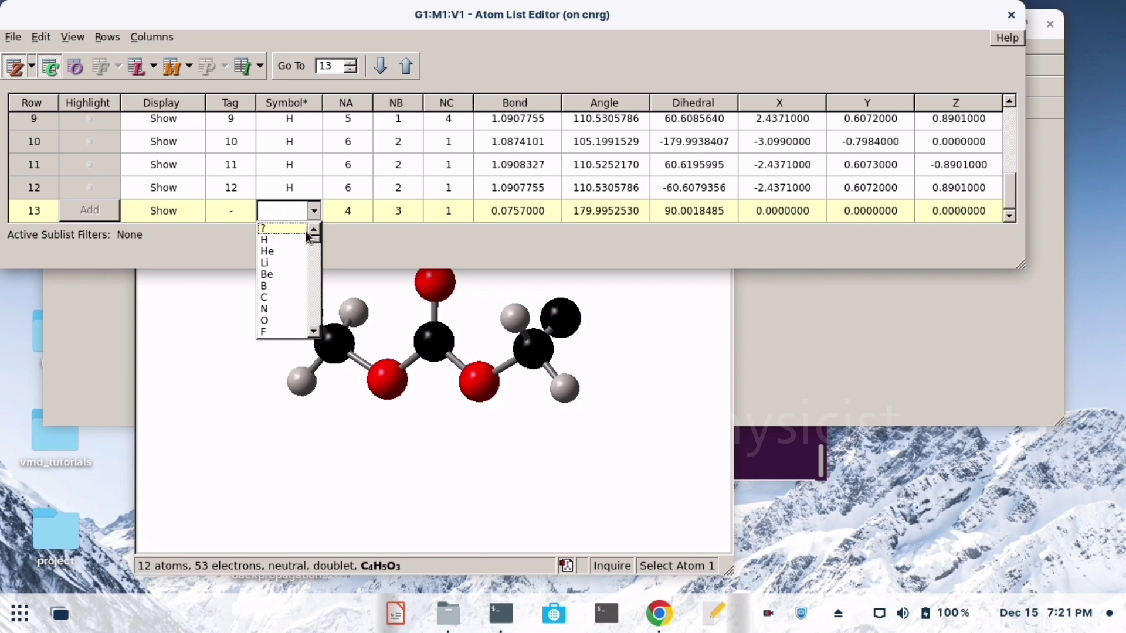
{"action": "left_click", "coordinate": [301, 238]}
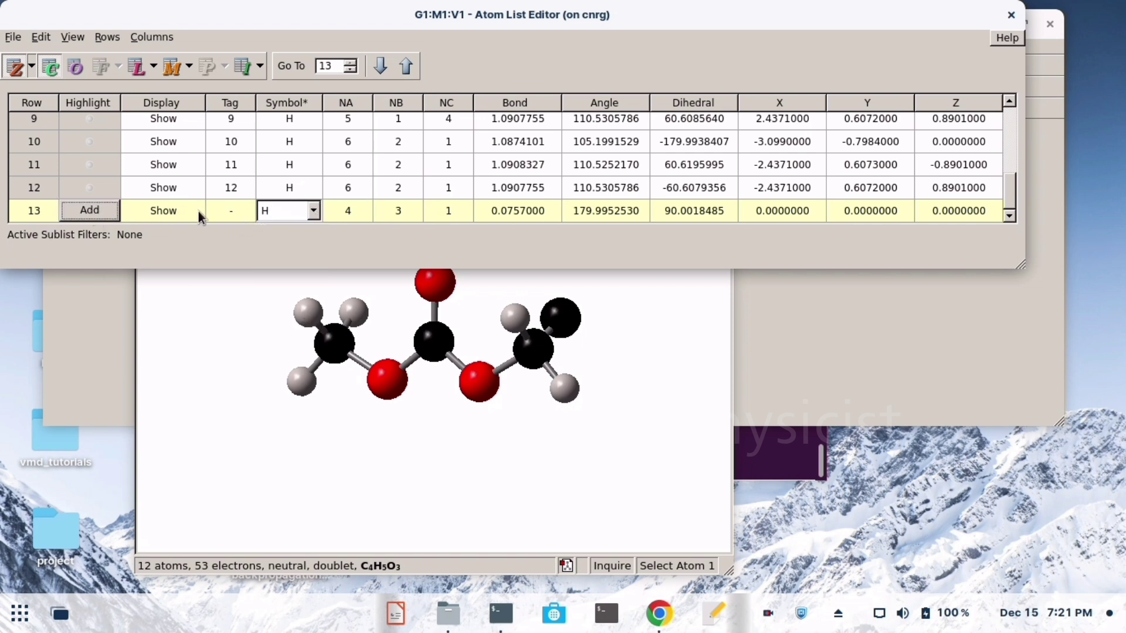
{"action": "left_click", "coordinate": [236, 212]}
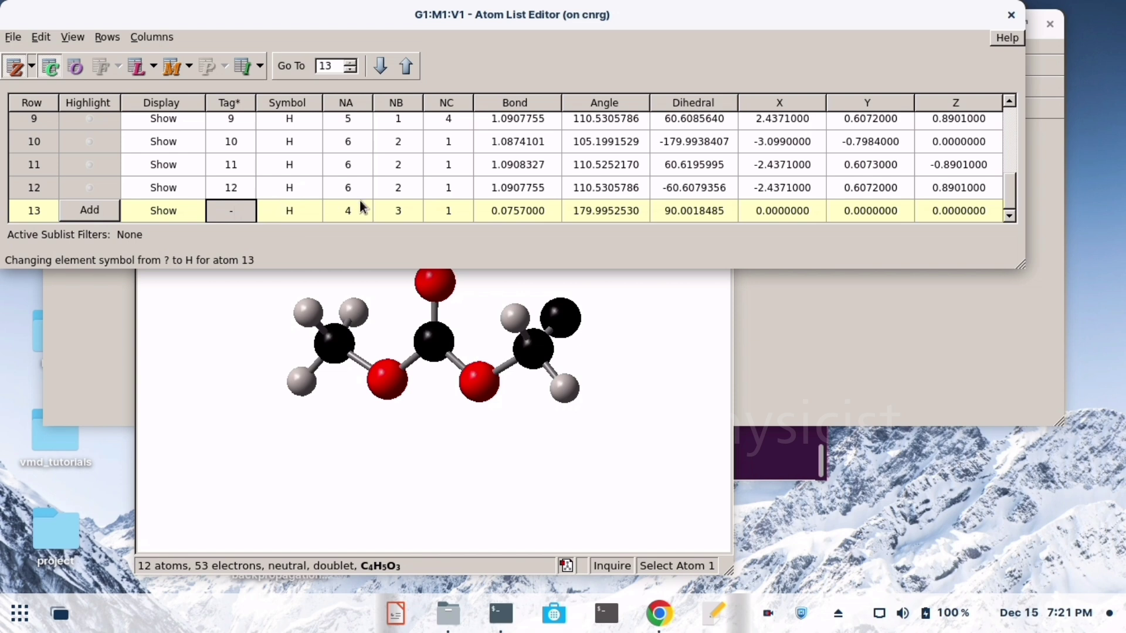
{"action": "left_click", "coordinate": [231, 196]}
{"action": "left_click", "coordinate": [231, 210]}
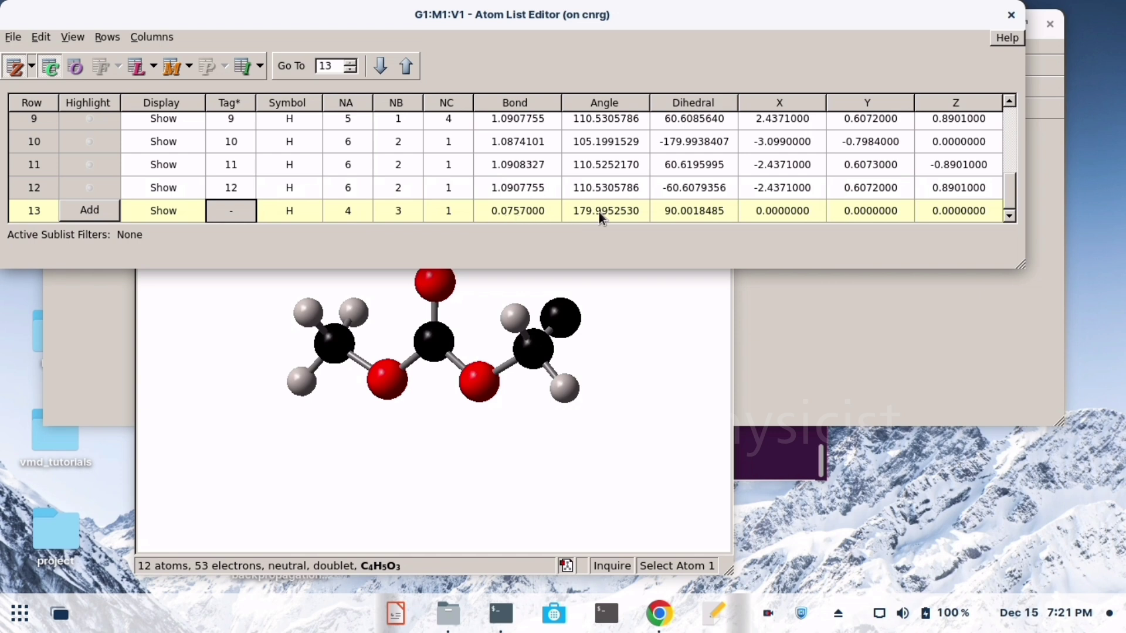
- Open the bond length of the new hydrogen in row 13 for editing
{"action": "left_click", "coordinate": [518, 214]}
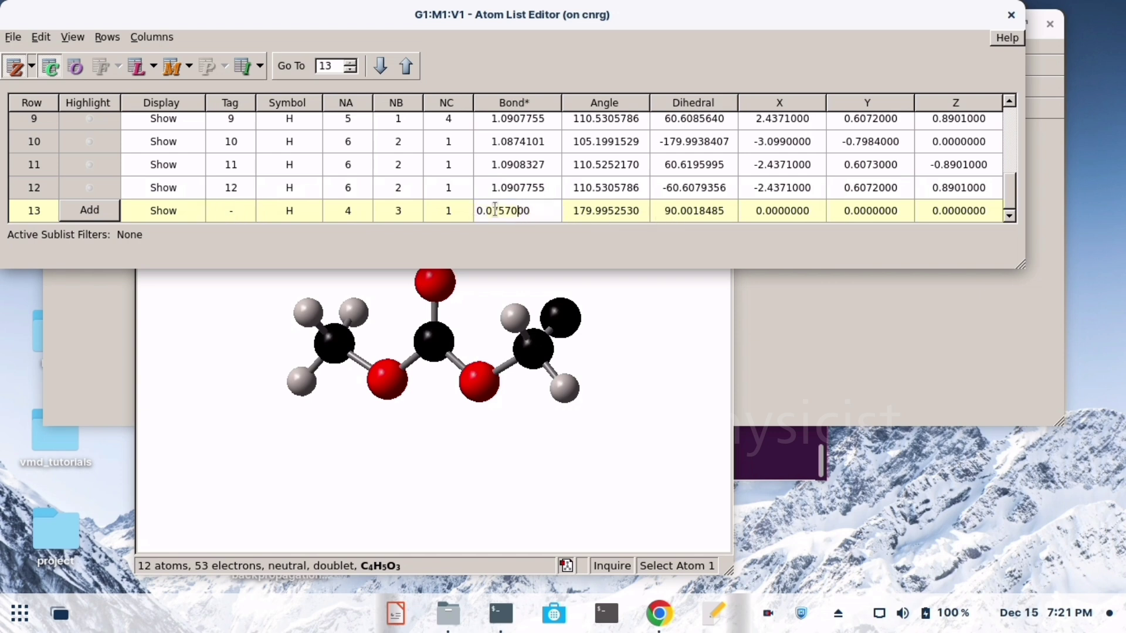